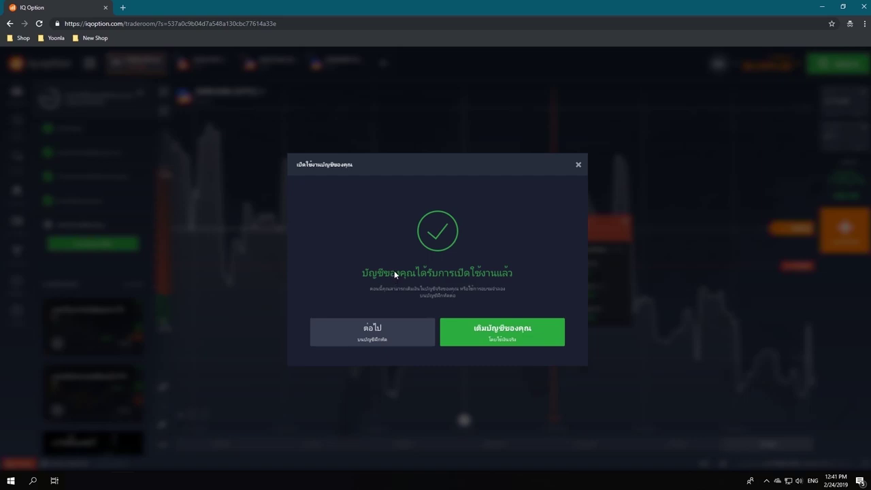
Step: Switch the traderoom from the practice account to the real account and hide the getting-started checklist
click(375, 337)
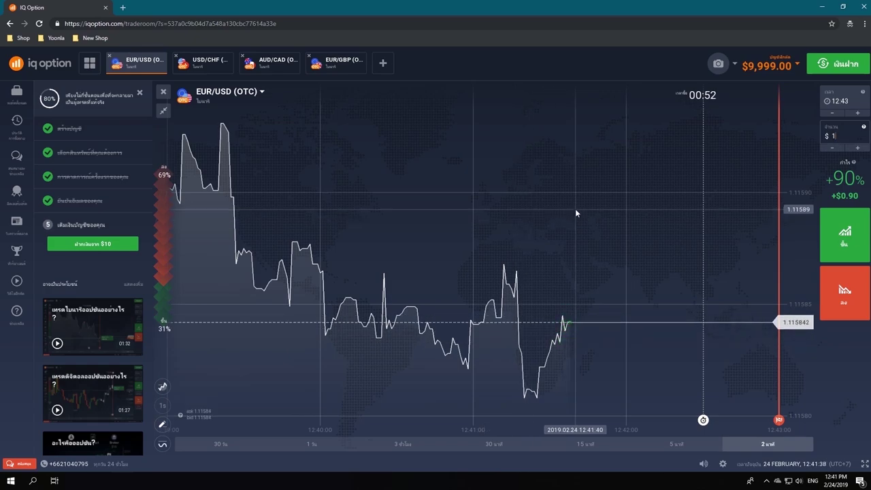
click(763, 68)
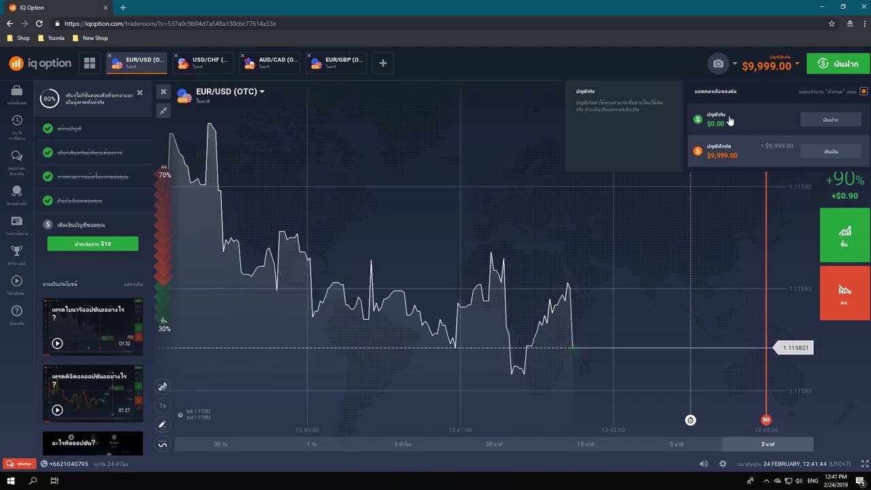
click(732, 124)
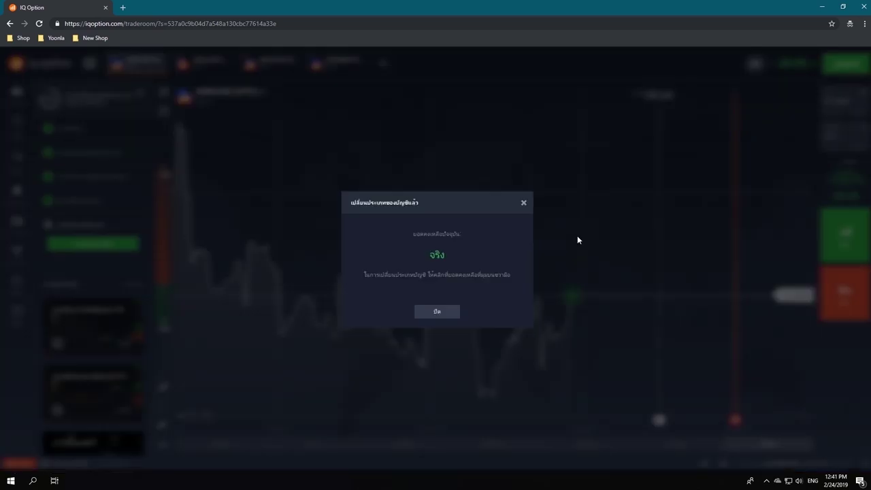
click(437, 313)
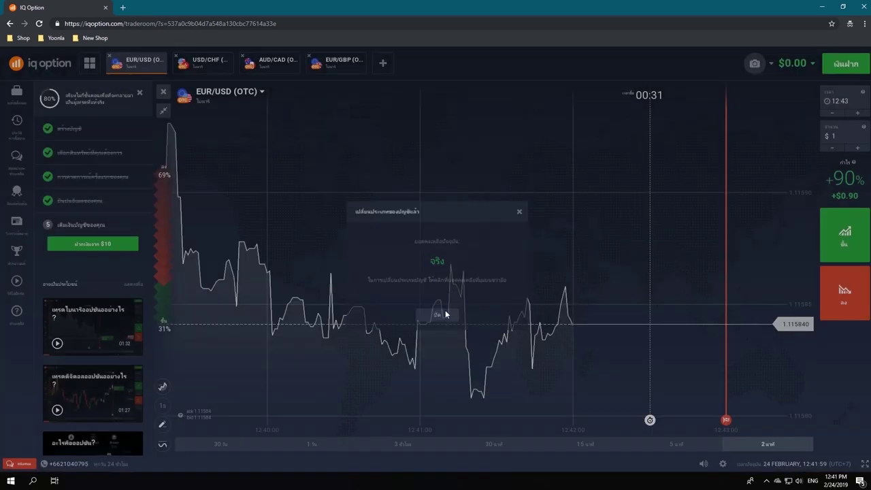
click(139, 93)
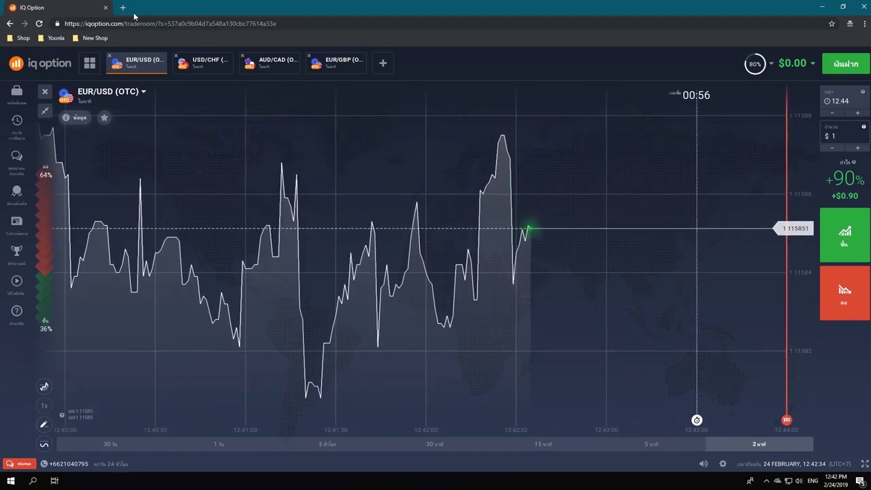
Step: Load the IQ Option home page in a new incognito window
key(ctrl+shift+n)
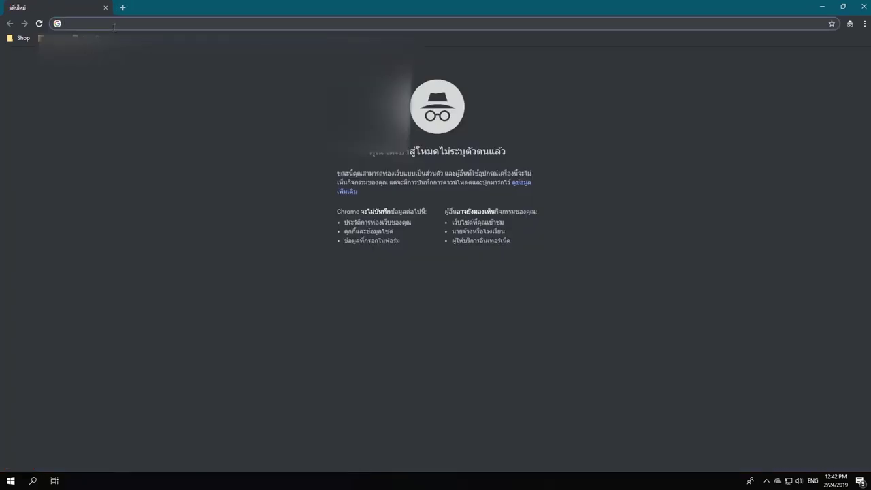
text(iqop)
key(Return)
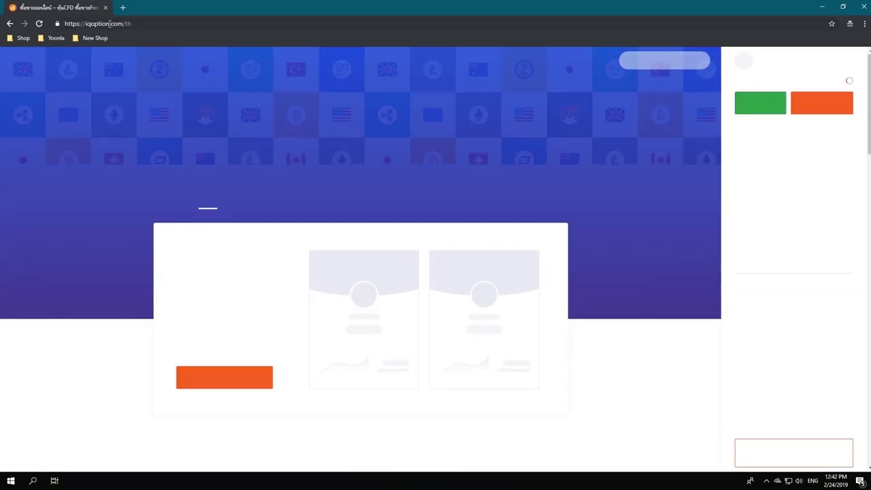
key(Escape)
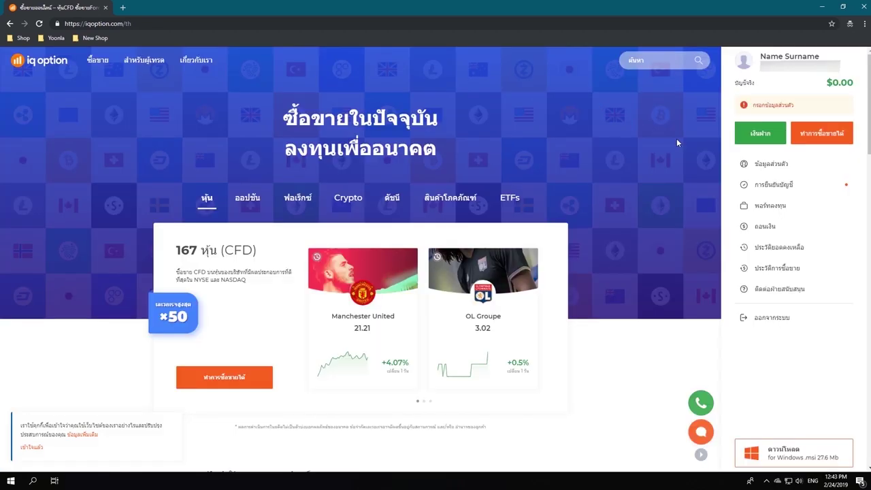
Step: Open the deposit page and set the deposit amount to 160 USD
click(761, 134)
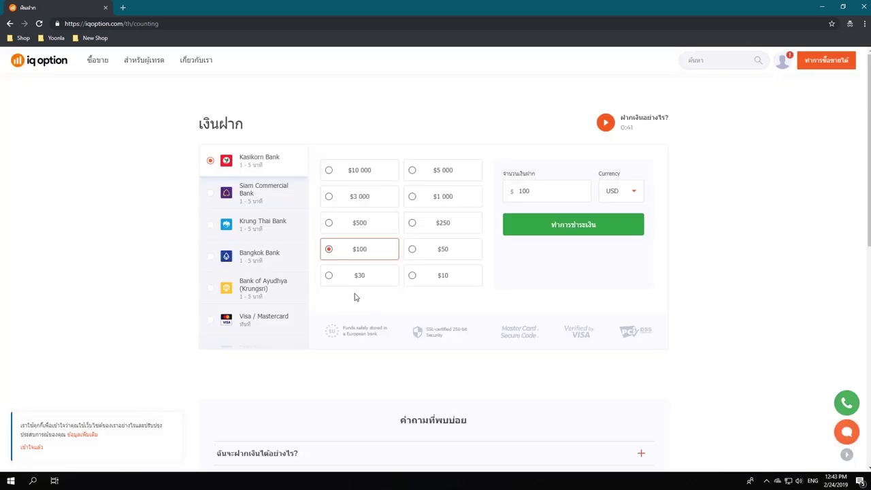
drag(537, 194, 506, 196)
text(160)
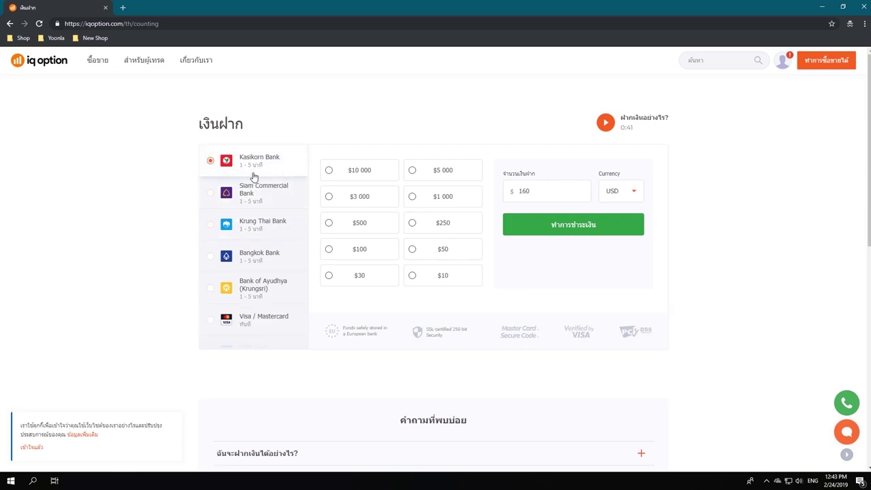
Step: Examine the deposit payment methods, trying banks, Visa / Mastercard, Neteller and Perfect money, and look through the remaining e-wallets
click(252, 200)
scroll(253, 197, down, 1)
click(252, 193)
click(247, 218)
click(252, 250)
scroll(257, 248, down, 1)
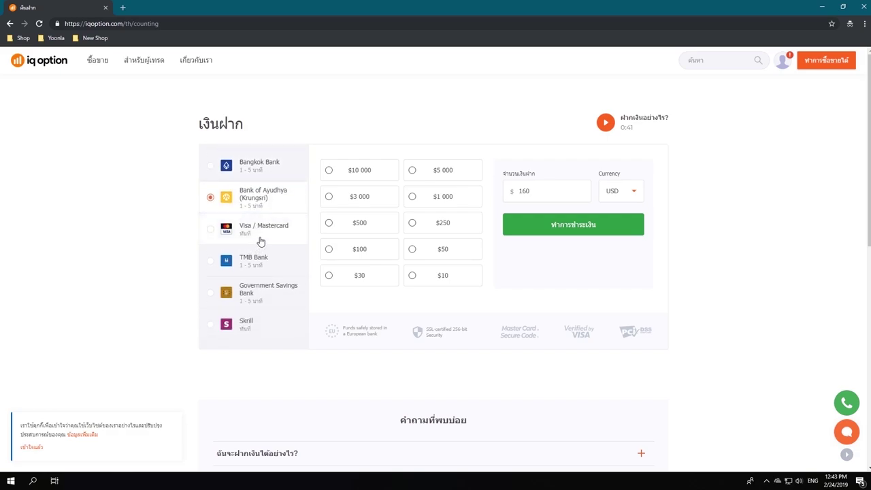
click(261, 241)
scroll(262, 244, down, 1)
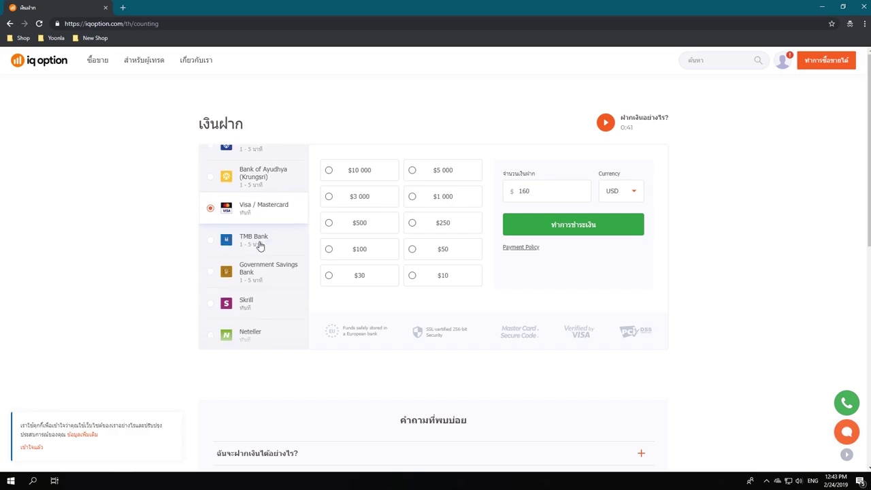
scroll(260, 249, down, 1)
click(259, 239)
scroll(258, 237, down, 1)
click(258, 234)
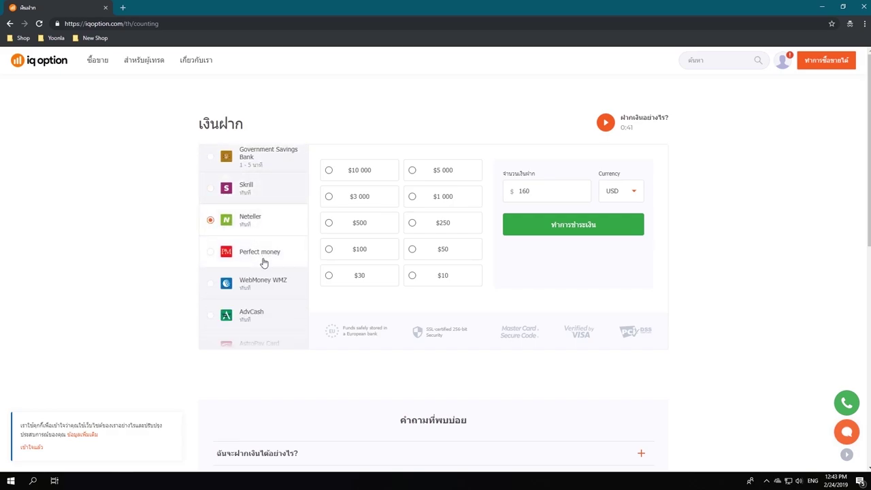
click(264, 259)
scroll(264, 261, down, 2)
scroll(265, 263, down, 1)
scroll(262, 263, up, 3)
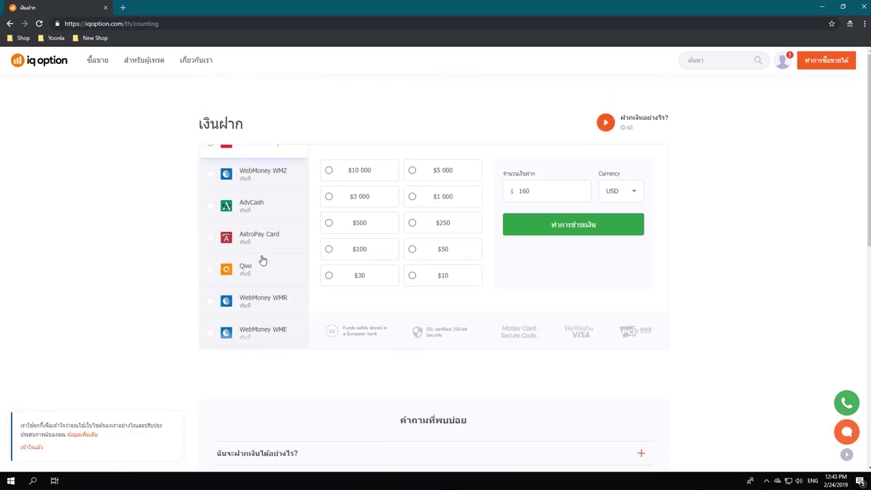
scroll(253, 264, up, 5)
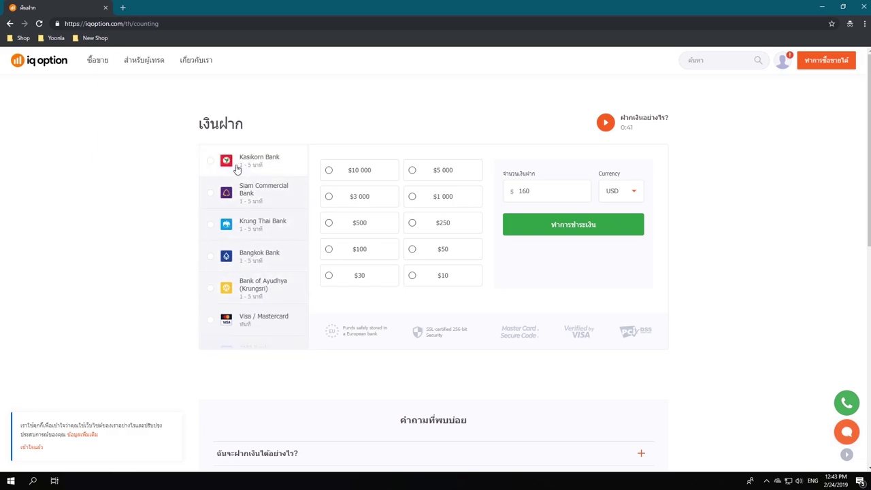
Step: Step through the Thai bank deposit options from Kasikorn Bank to Bank of Ayudhya (Krungsri)
click(254, 167)
click(253, 189)
click(247, 238)
click(232, 257)
click(275, 295)
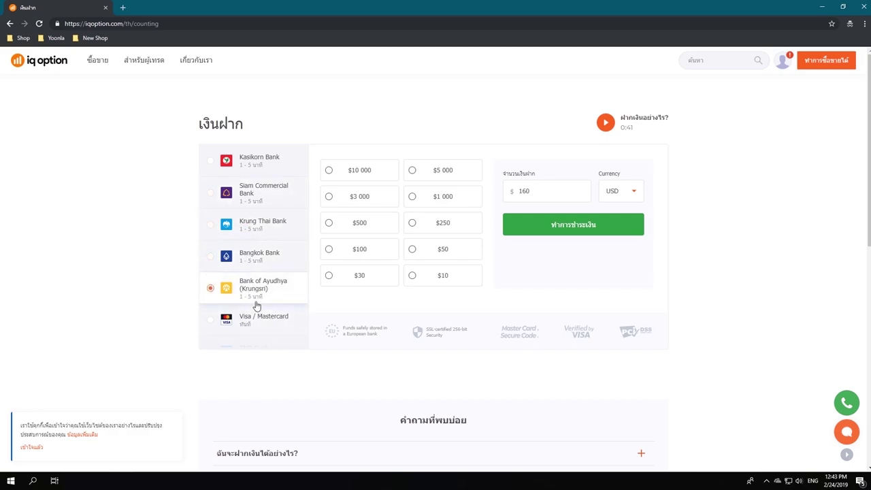
Step: Compare Skrill, Visa / Mastercard and Kasikorn Bank as deposit methods, ending with Skrill selected, and review the deposit amount
scroll(250, 289, down, 2)
click(252, 327)
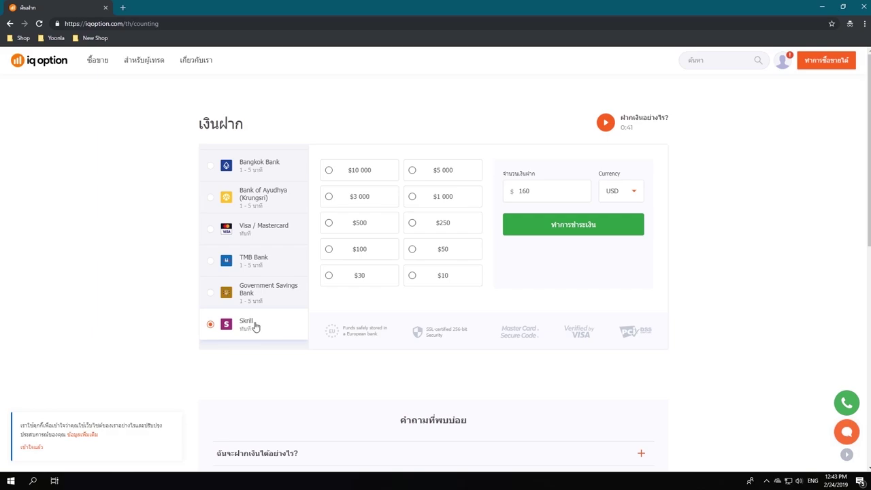
click(247, 242)
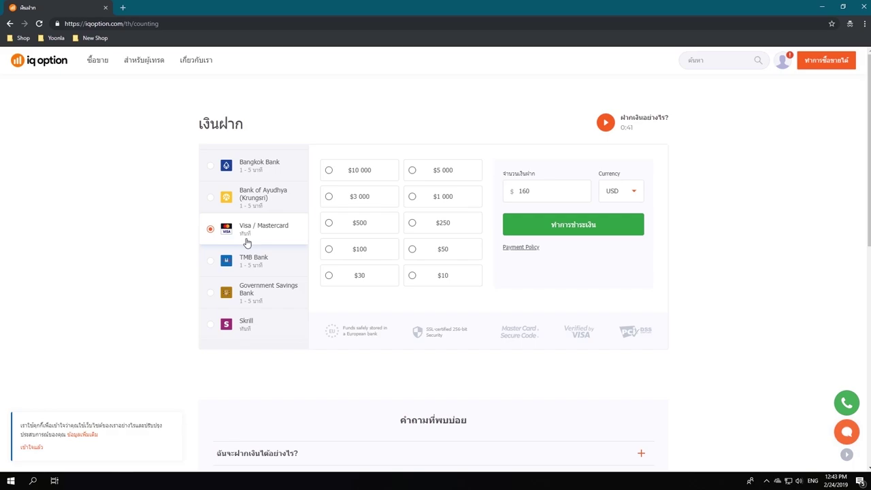
scroll(247, 240, up, 2)
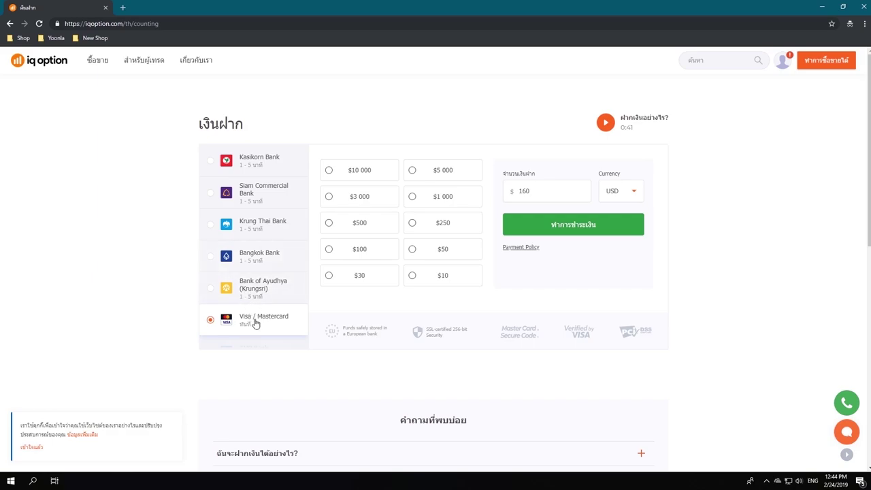
click(250, 167)
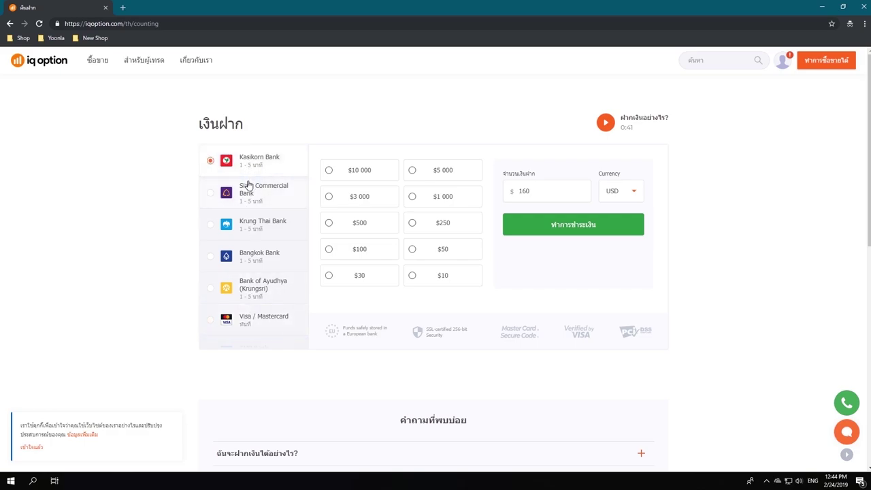
scroll(260, 239, down, 2)
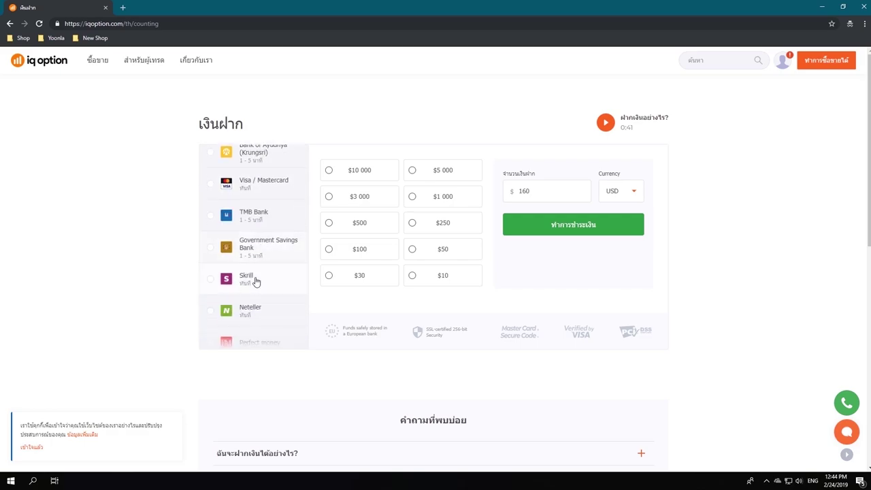
click(256, 280)
scroll(256, 280, up, 2)
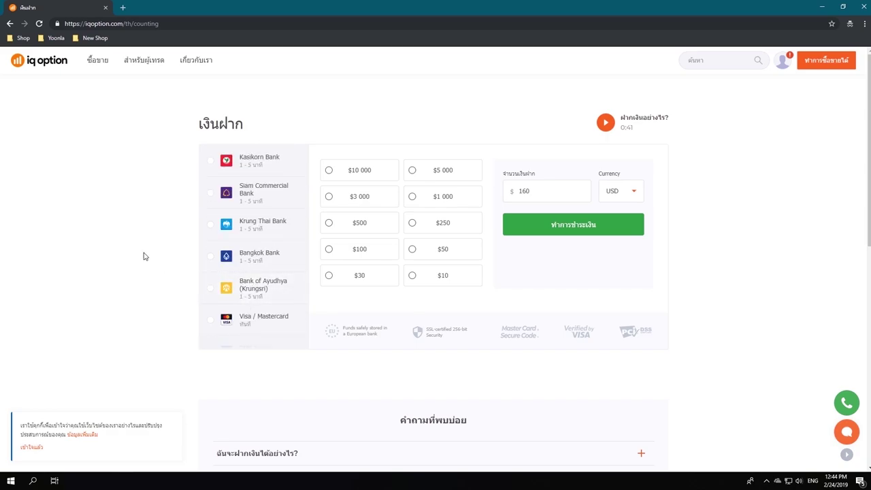
drag(547, 191, 518, 191)
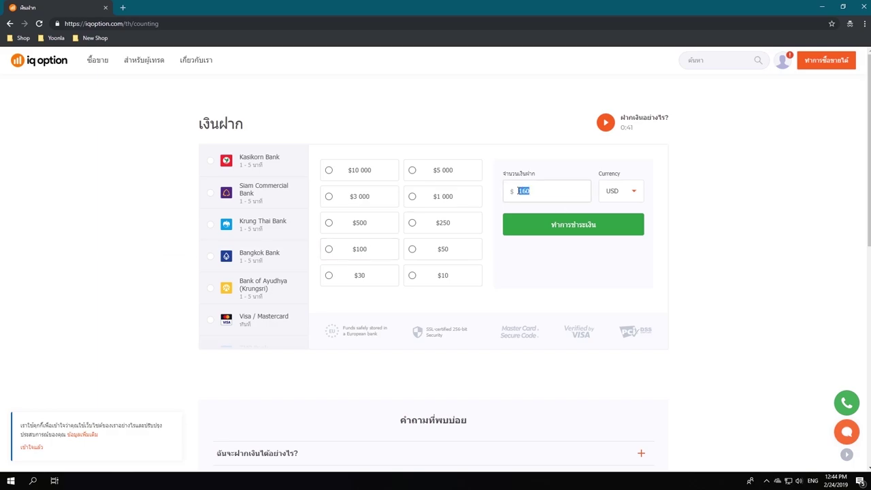
click(534, 271)
Step: Return to the home page, open account verification and go to the personal information stage, skipping phone verification
click(54, 61)
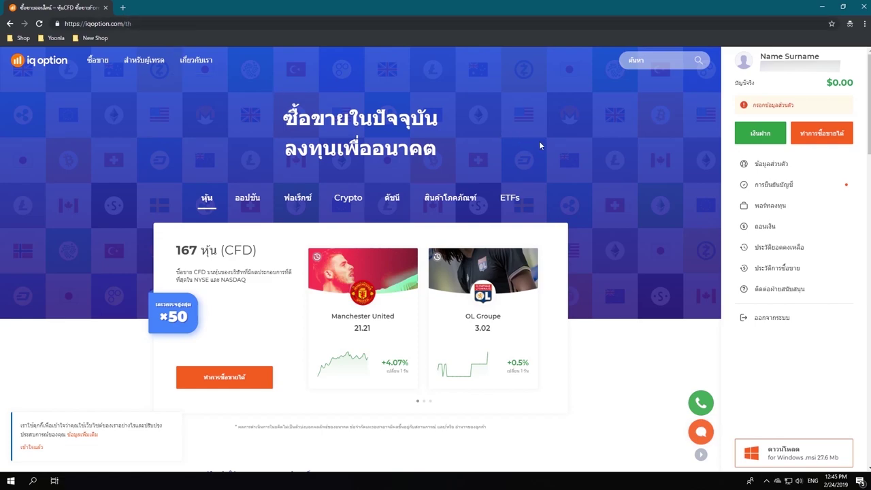
click(779, 190)
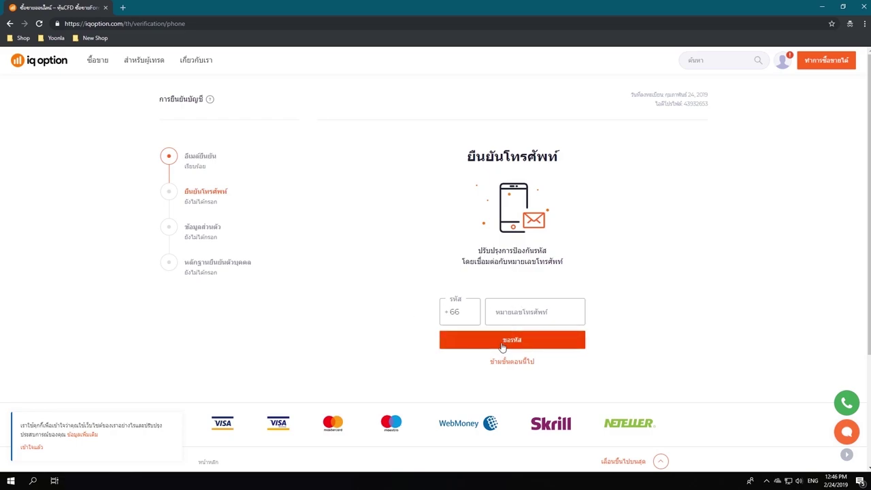
click(214, 236)
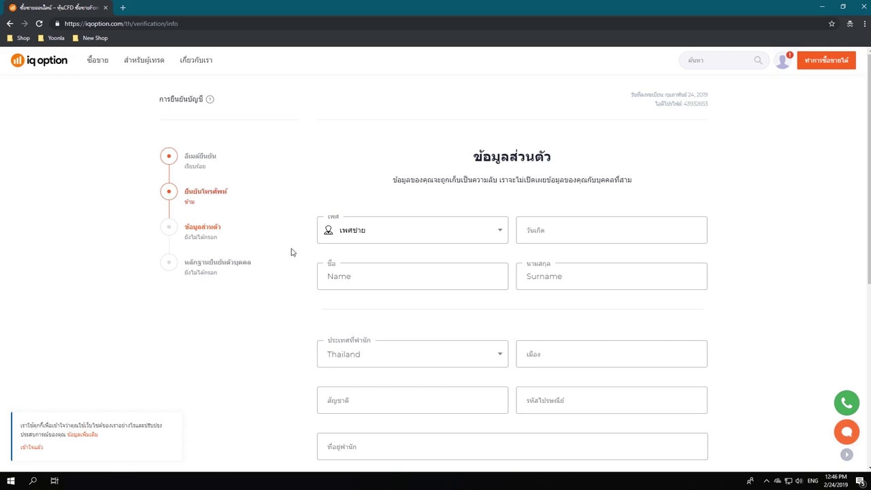
Step: Fill in the birth date, full name, city, nationality ไทย, postcode and address, save the personal information and continue to the identity proof stage
scroll(290, 252, down, 2)
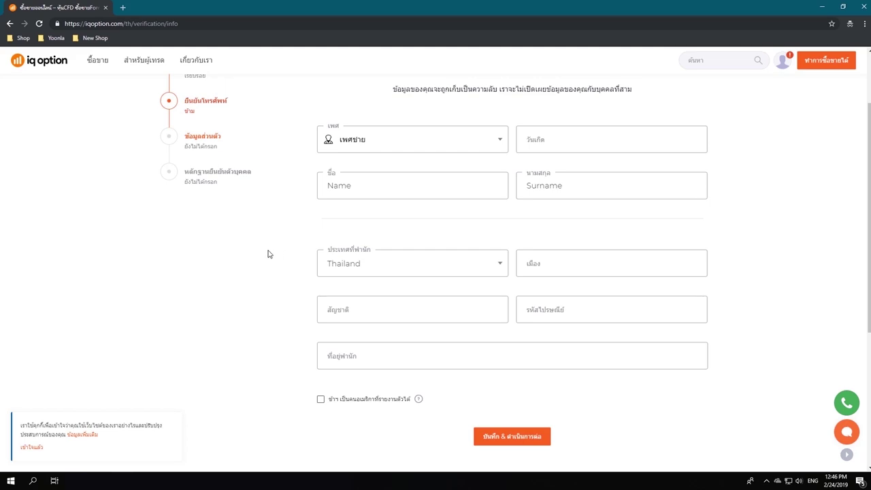
scroll(269, 252, down, 2)
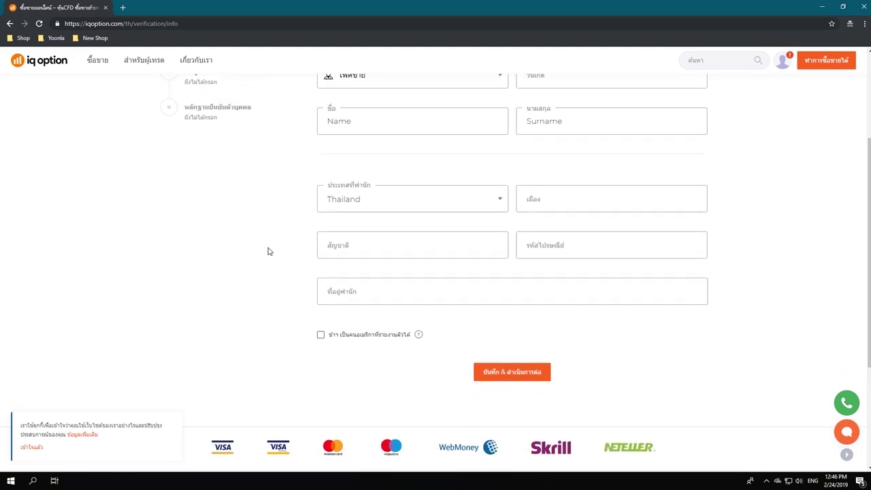
scroll(268, 252, up, 2)
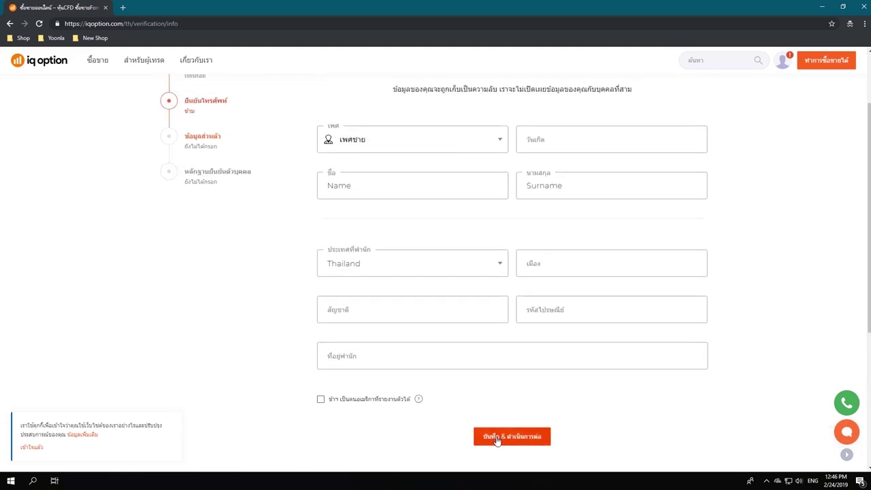
click(374, 184)
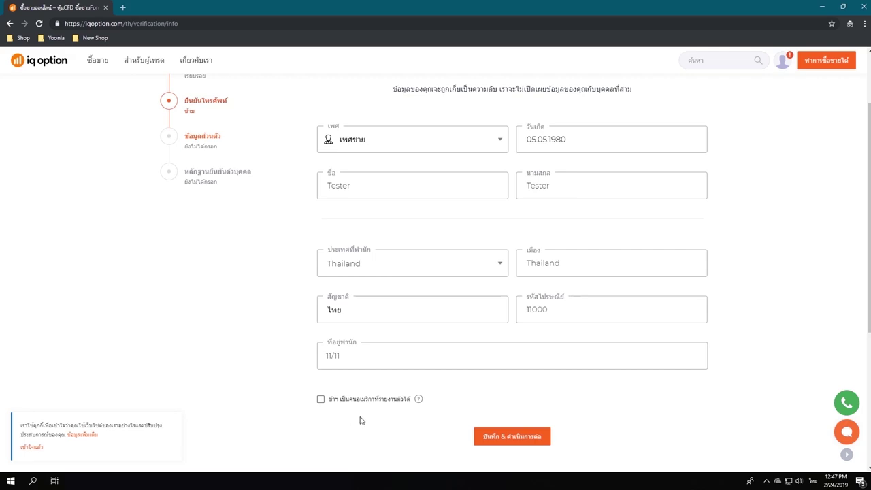
click(514, 439)
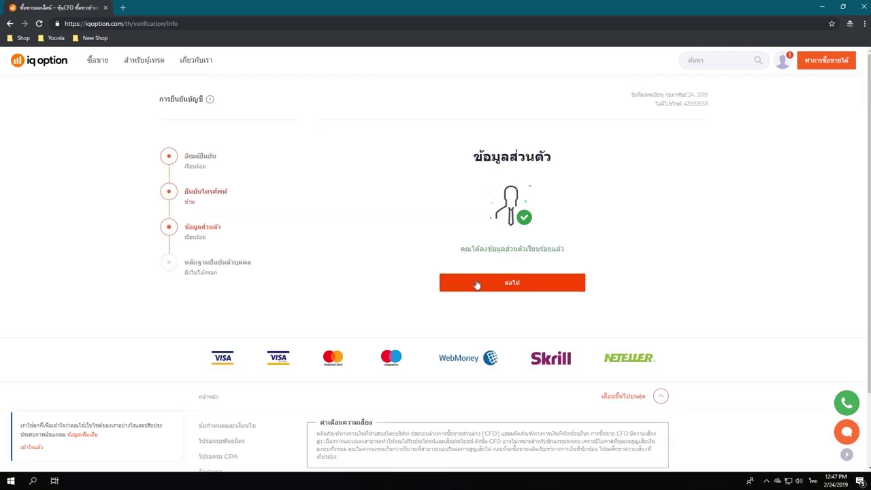
click(491, 286)
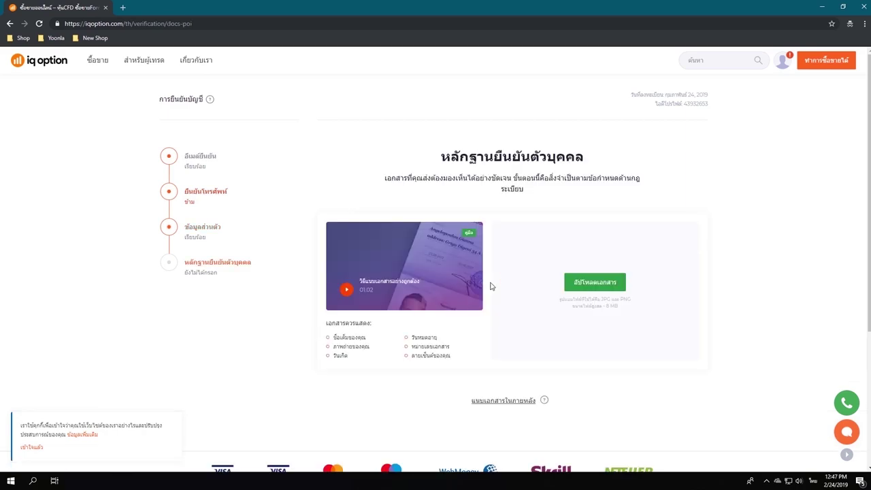
Step: Skim the identity document guide video for the upload requirements, close it and return to the home page
click(346, 290)
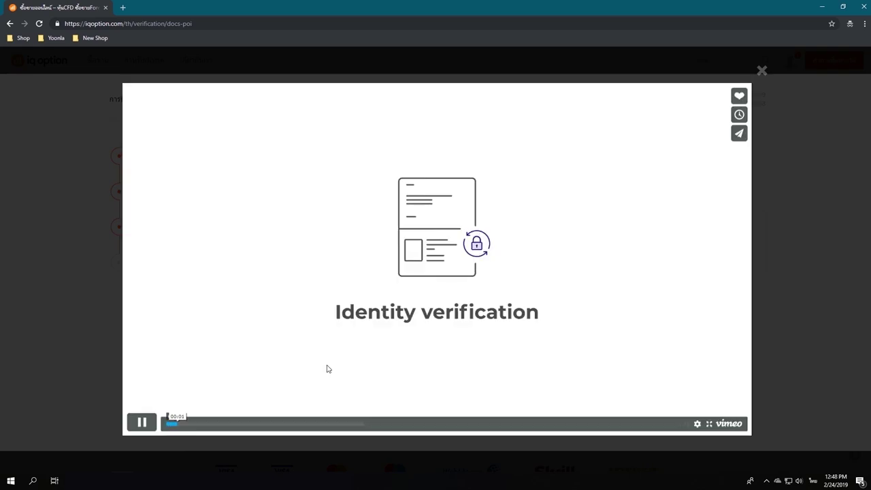
click(305, 423)
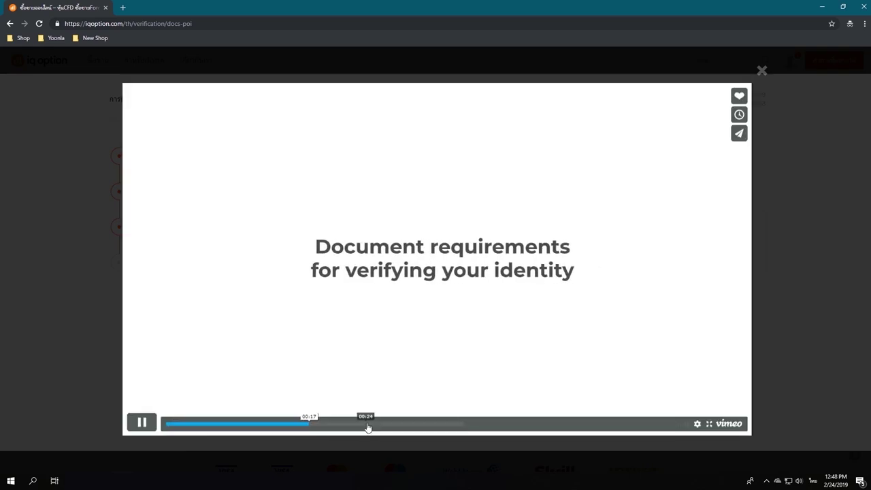
click(364, 424)
click(443, 425)
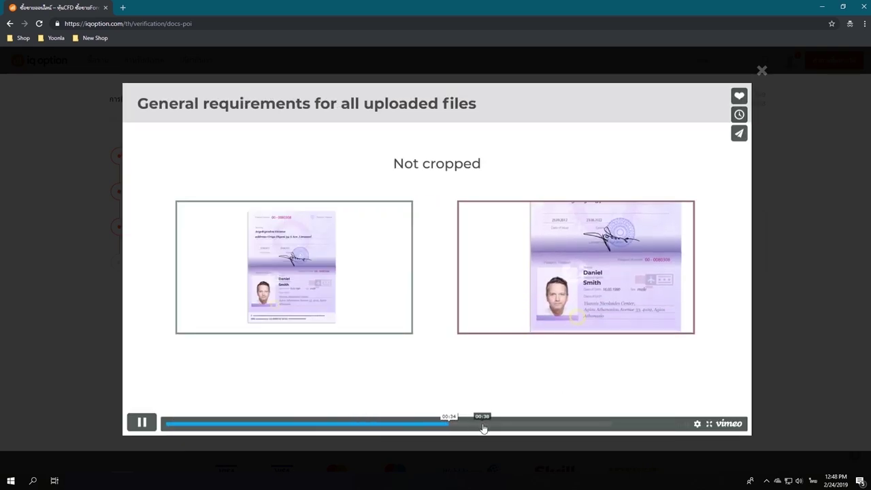
click(483, 425)
click(569, 425)
click(616, 425)
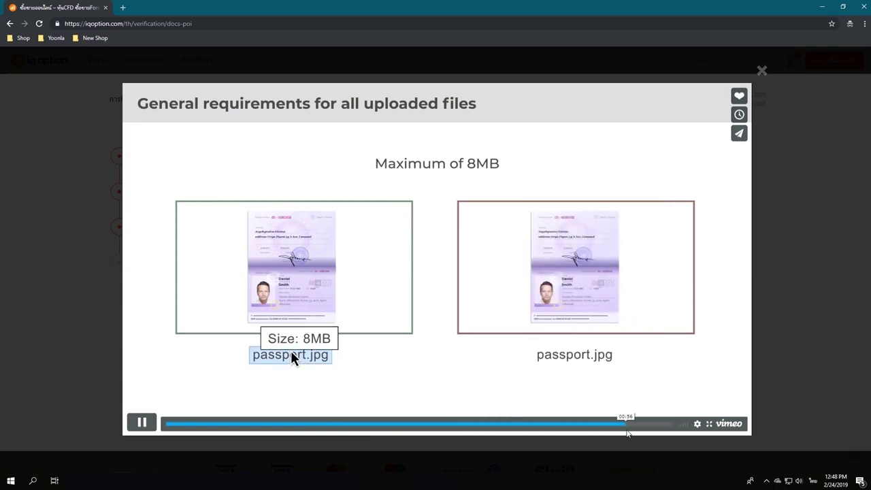
click(761, 72)
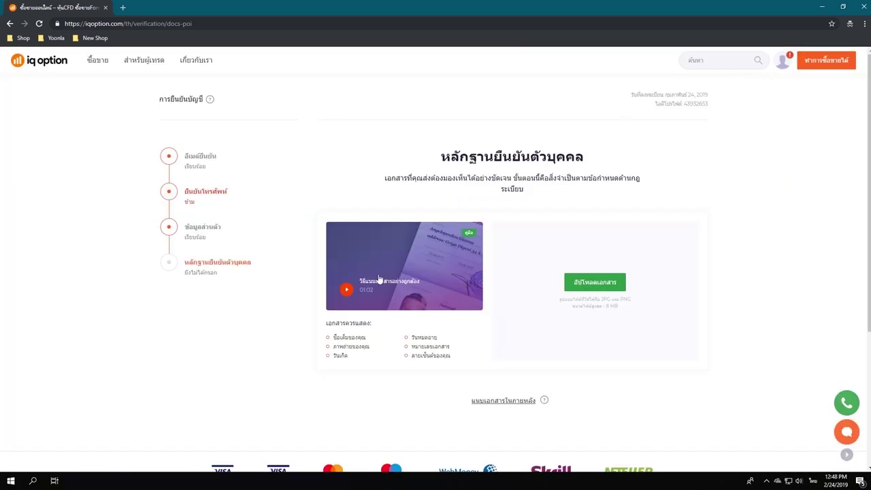
click(385, 268)
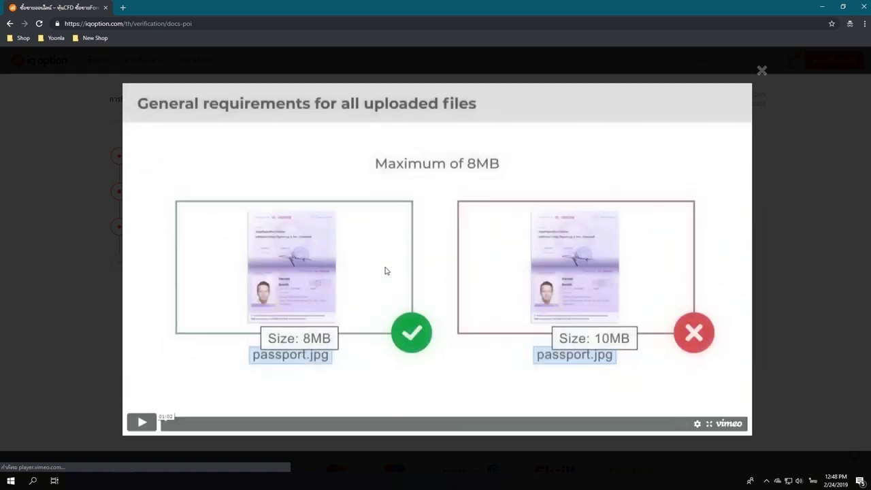
click(761, 72)
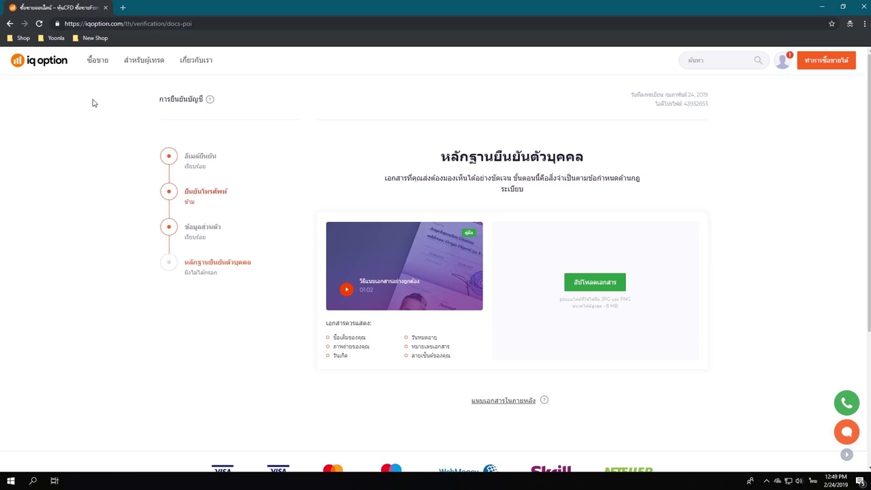
click(87, 61)
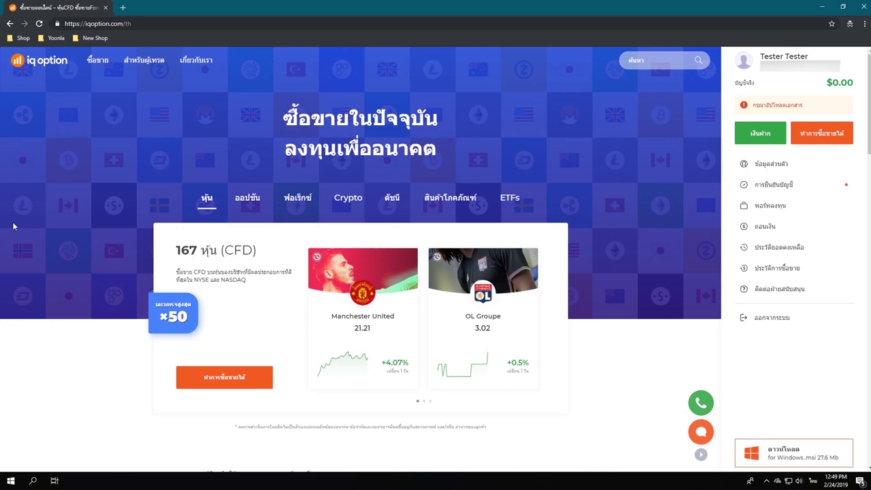